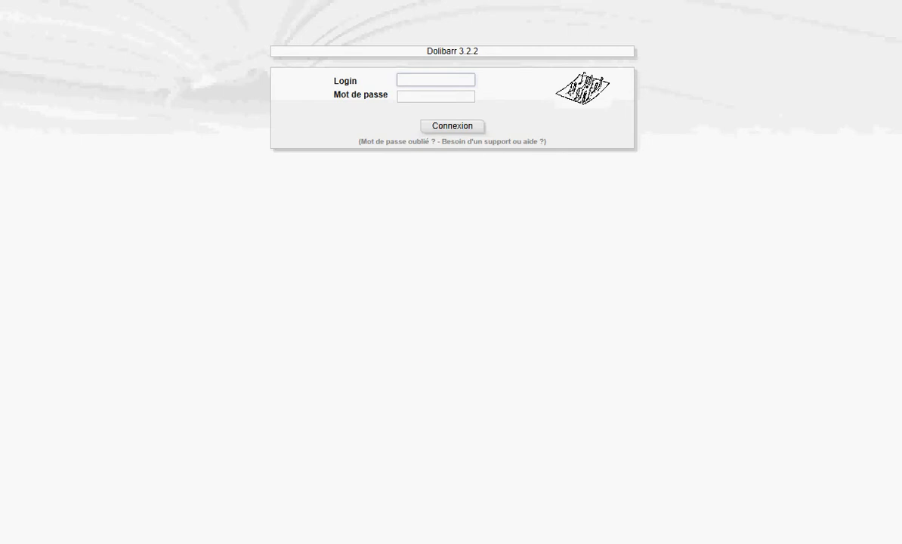
Log in to Dolibarr with the user's login name and account password.
{"action": "key", "text": "Down"}
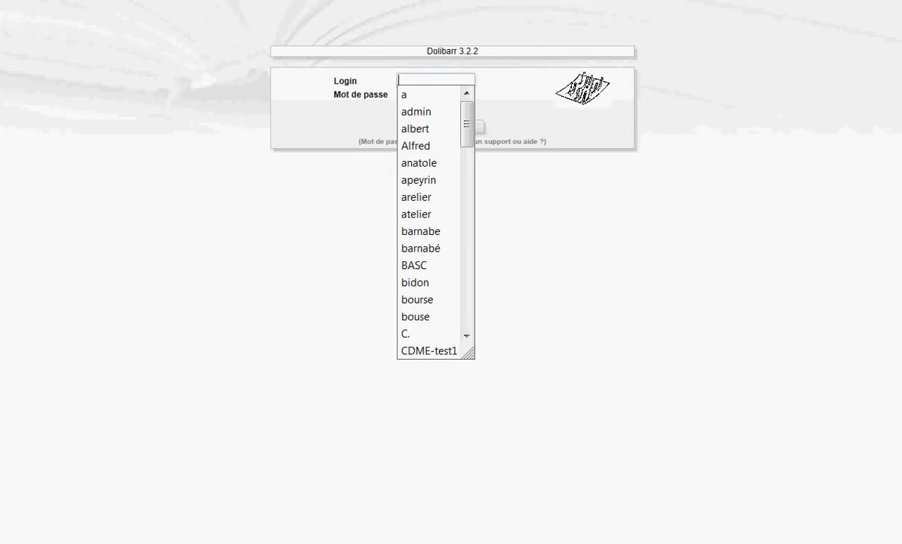
{"action": "type", "text": "cune"}
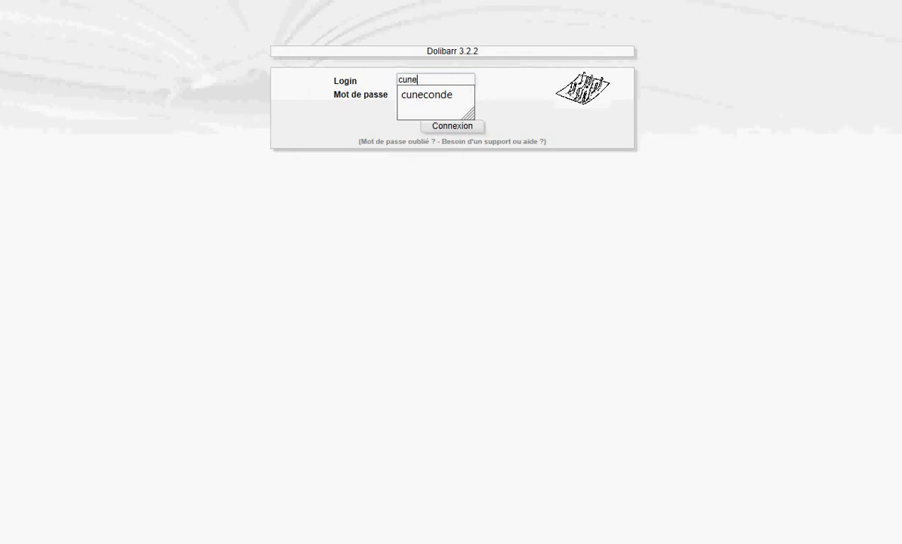
{"action": "type", "text": "gonde"}
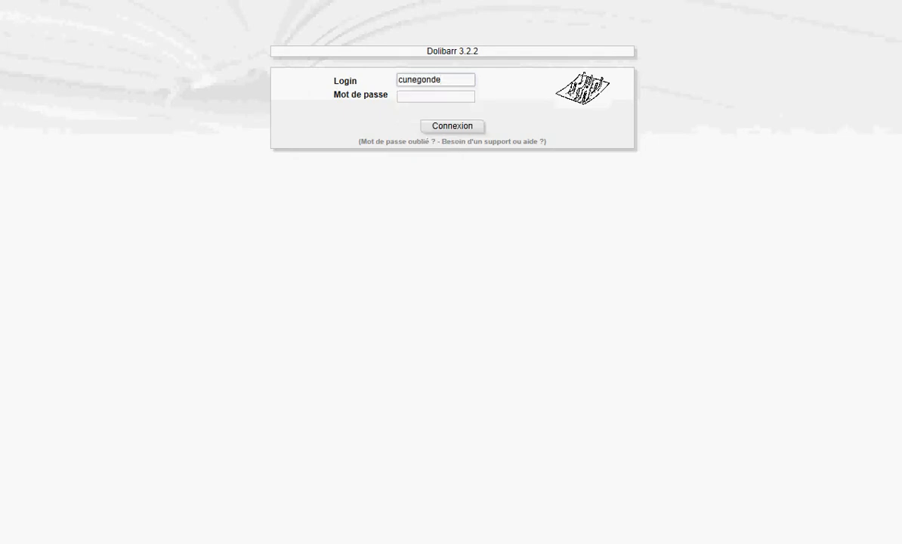
{"action": "key", "text": "Tab"}
{"action": "type", "text": "****"}
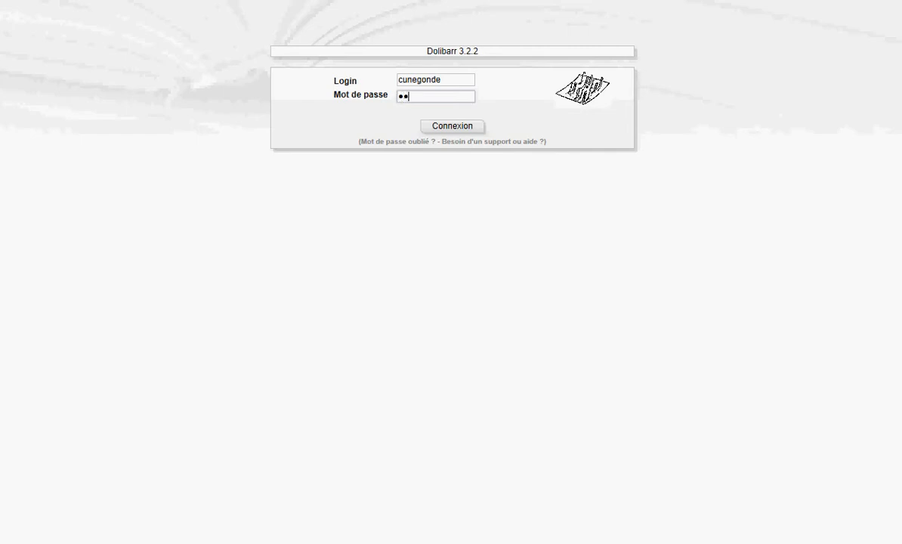
{"action": "type", "text": "**"}
{"action": "key", "text": "Return"}
{"action": "left_click", "coordinate": [452, 126]}
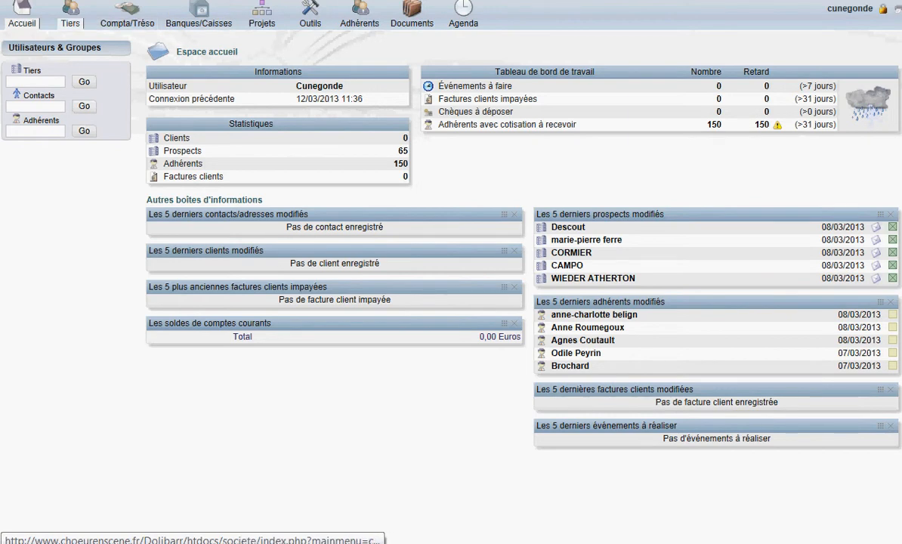
Examine the most recently modified third party's card, prospect details and agenda, including event creation.
{"action": "left_click", "coordinate": [70, 19]}
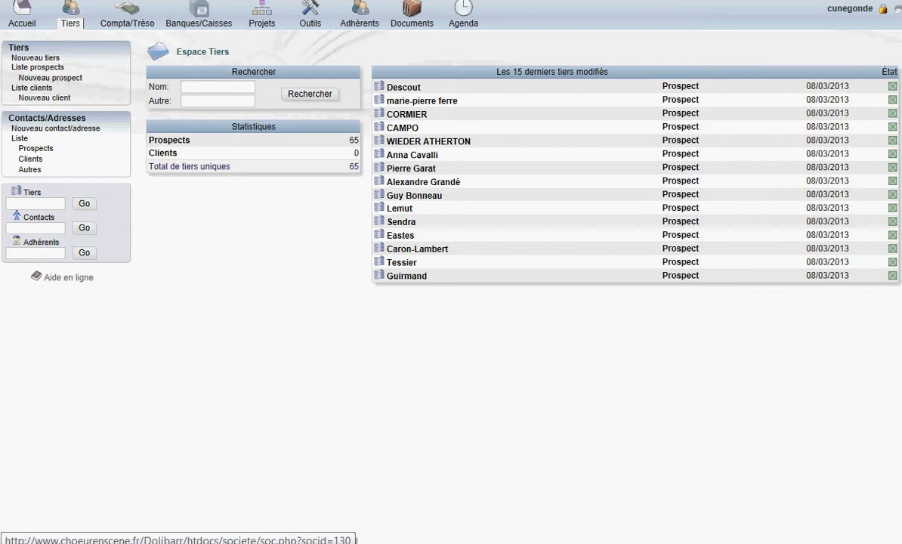
{"action": "left_click", "coordinate": [403, 88]}
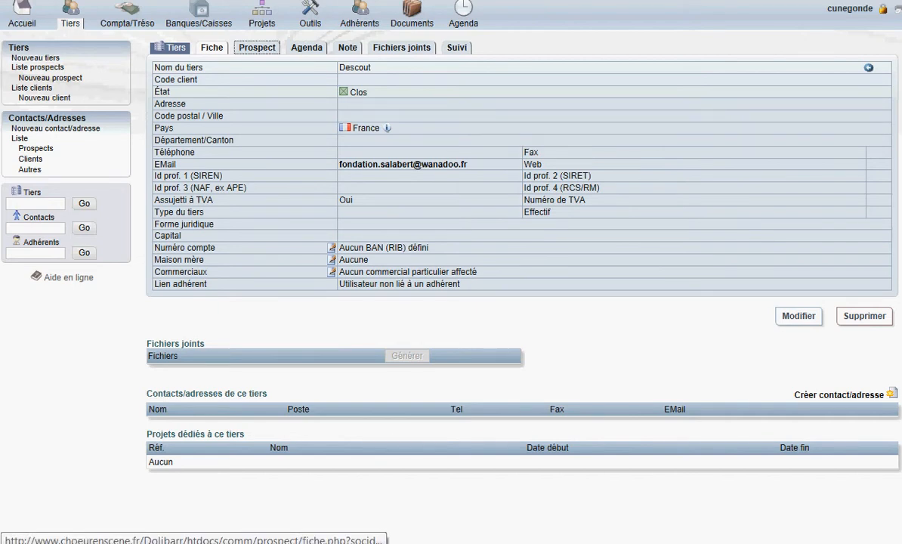
{"action": "left_click", "coordinate": [257, 47]}
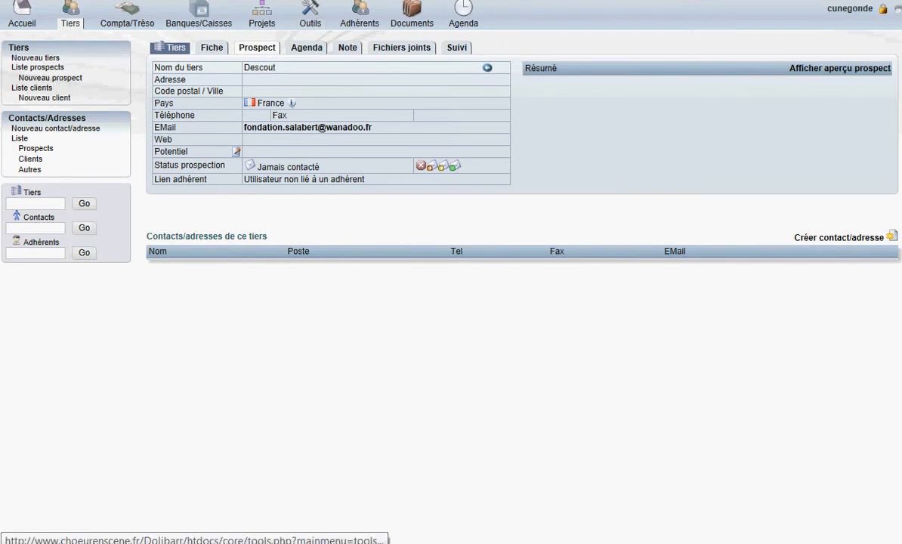
{"action": "left_click", "coordinate": [307, 46]}
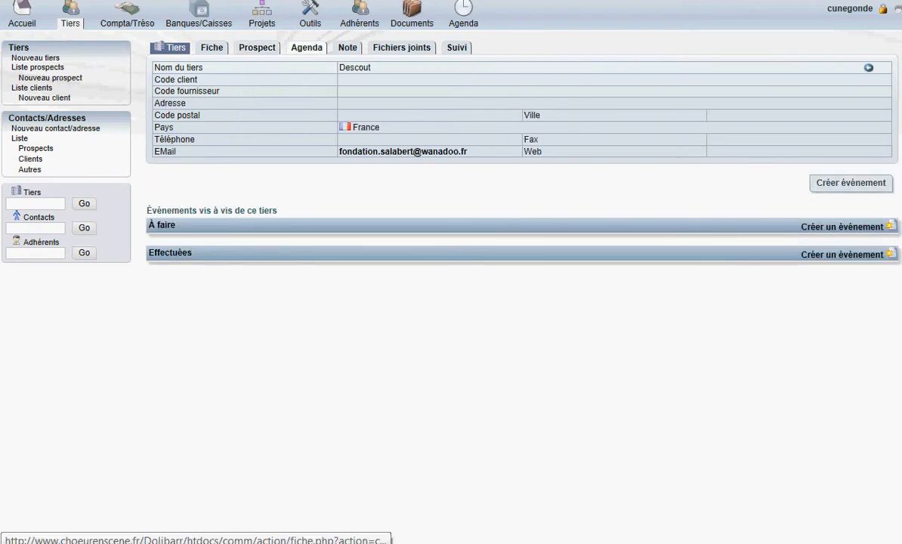
{"action": "left_click", "coordinate": [852, 182]}
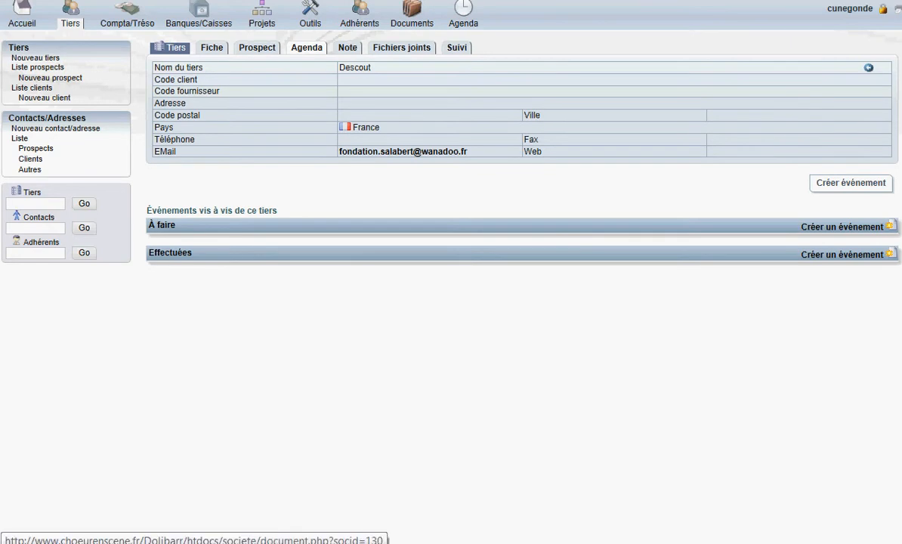
Open the third party's note for editing and cancel it, and view the attached files and tracking information.
{"action": "left_click", "coordinate": [348, 47]}
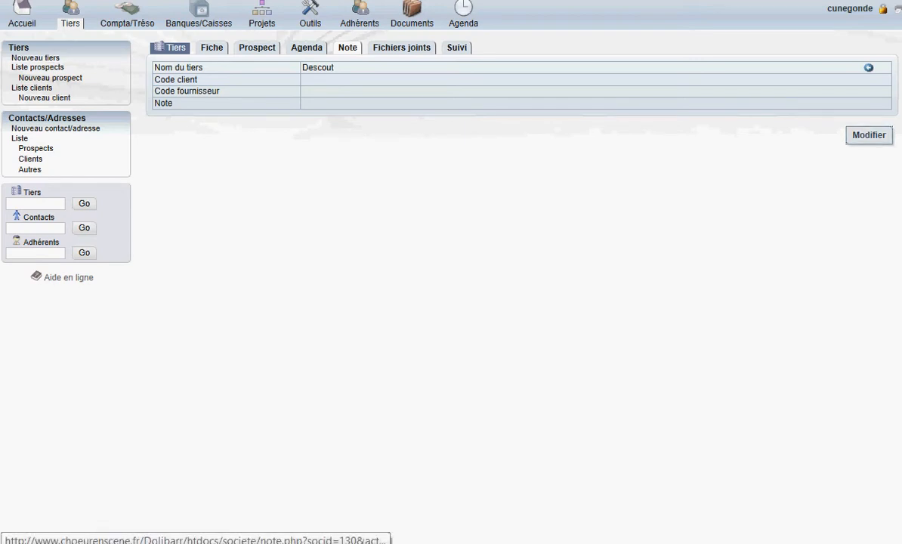
{"action": "left_click", "coordinate": [869, 134]}
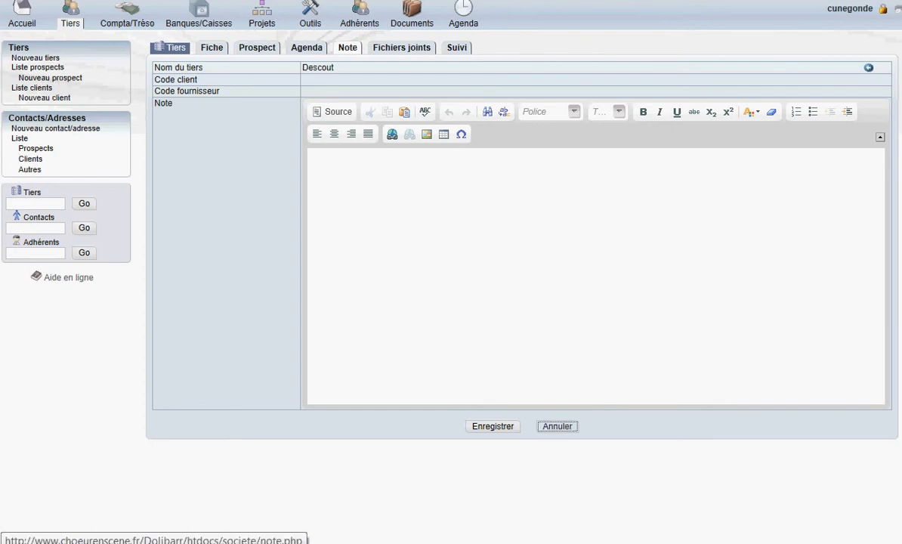
{"action": "left_click", "coordinate": [557, 426]}
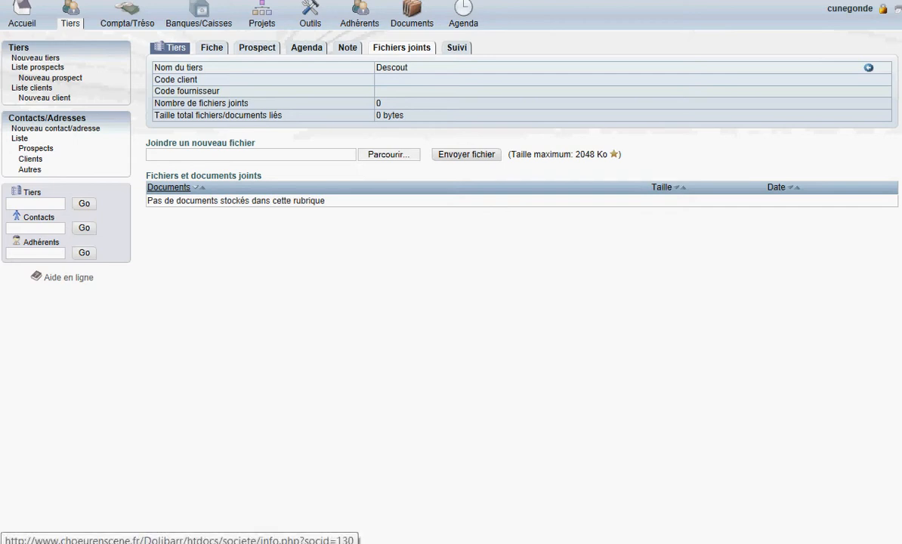
{"action": "left_click", "coordinate": [457, 47]}
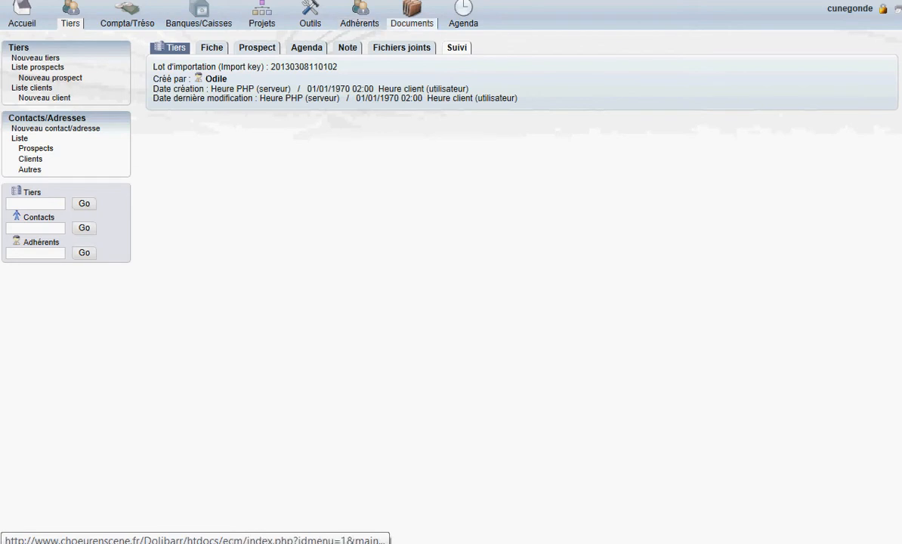
Create a document directory labelled "Démo vidéo" inside Bio des artistes with the description "aazteyjudtyj hgdkuxxcyy".
{"action": "left_click", "coordinate": [411, 19]}
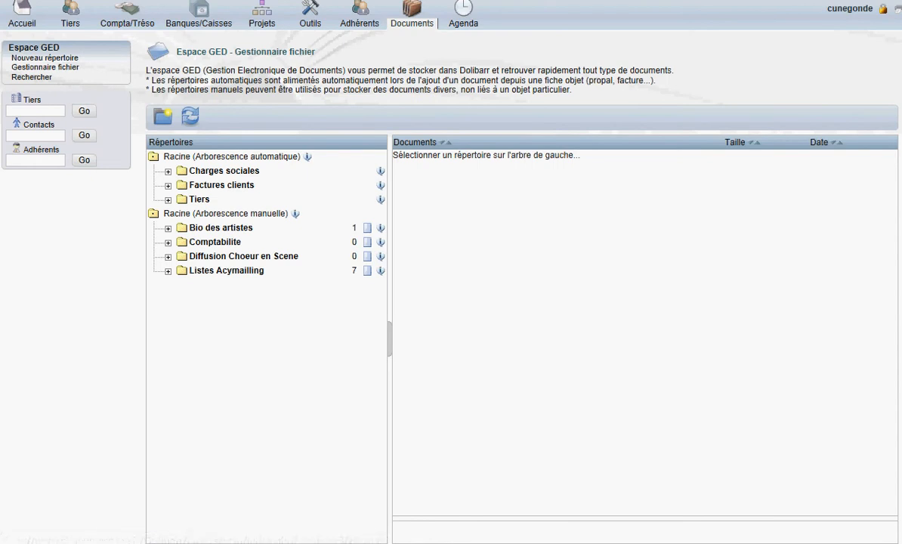
{"action": "mouse_move", "coordinate": [295, 216]}
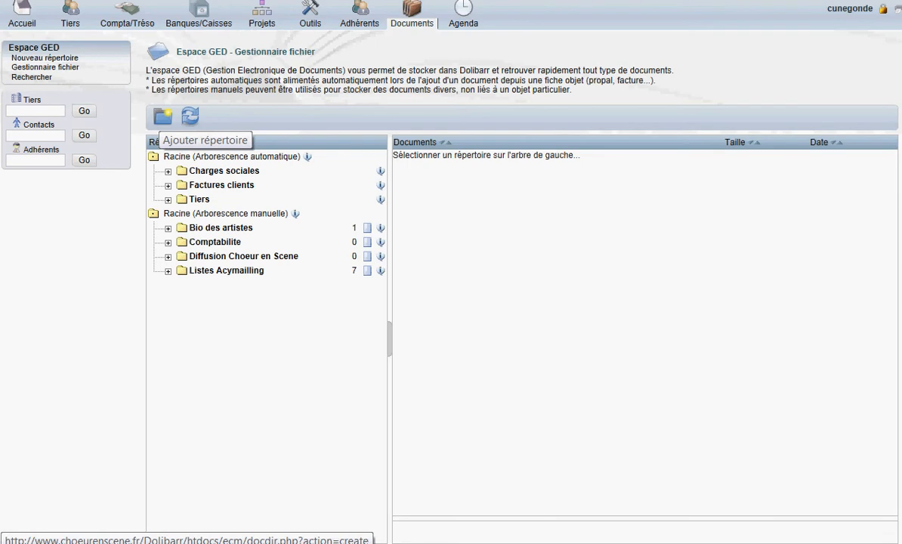
{"action": "left_click", "coordinate": [162, 116]}
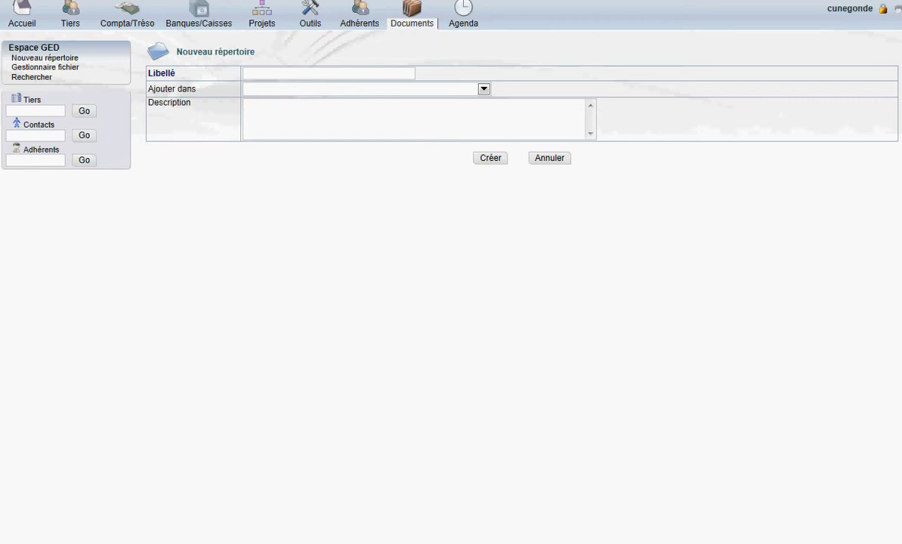
{"action": "type", "text": "D"}
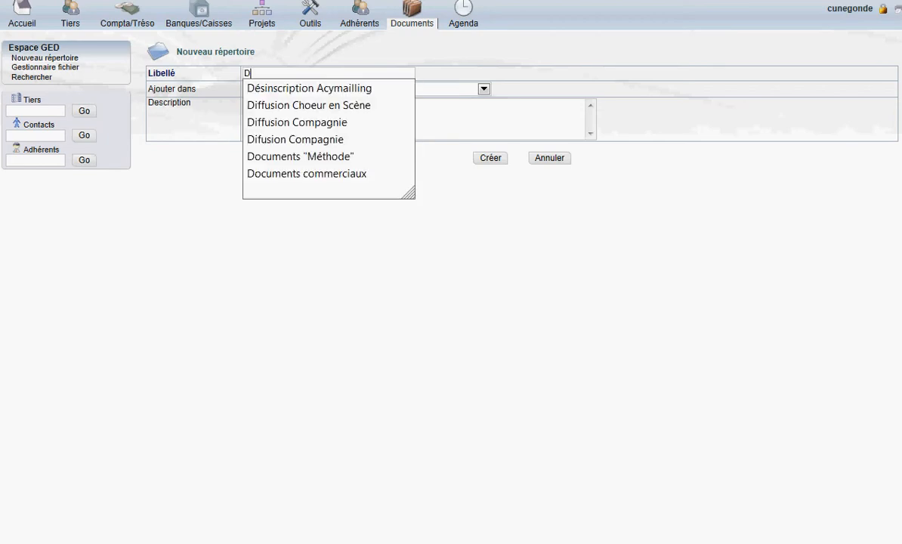
{"action": "type", "text": "émo vidéo"}
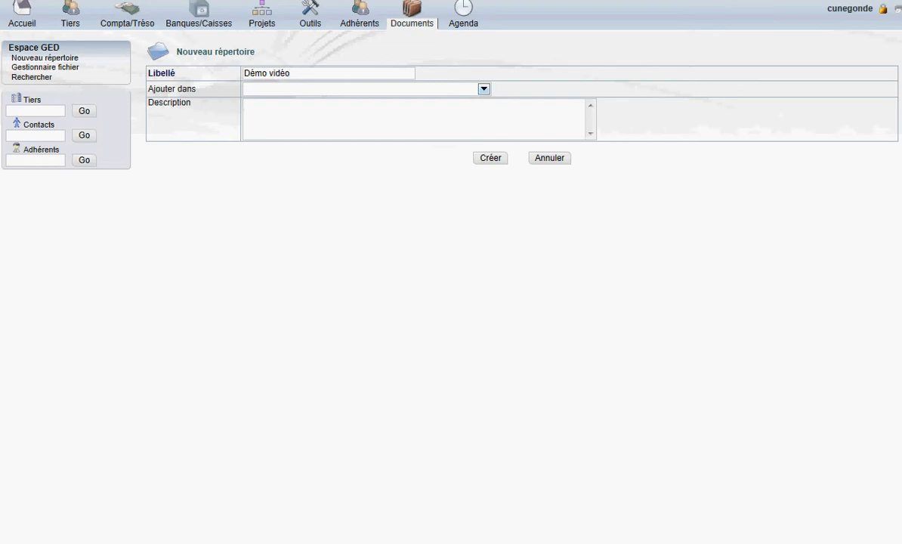
{"action": "left_click", "coordinate": [484, 89]}
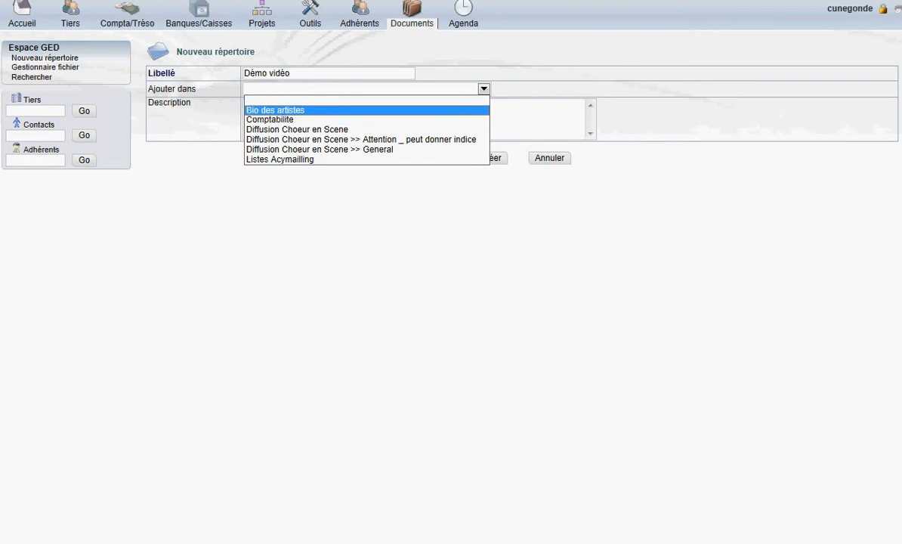
{"action": "left_click", "coordinate": [276, 111]}
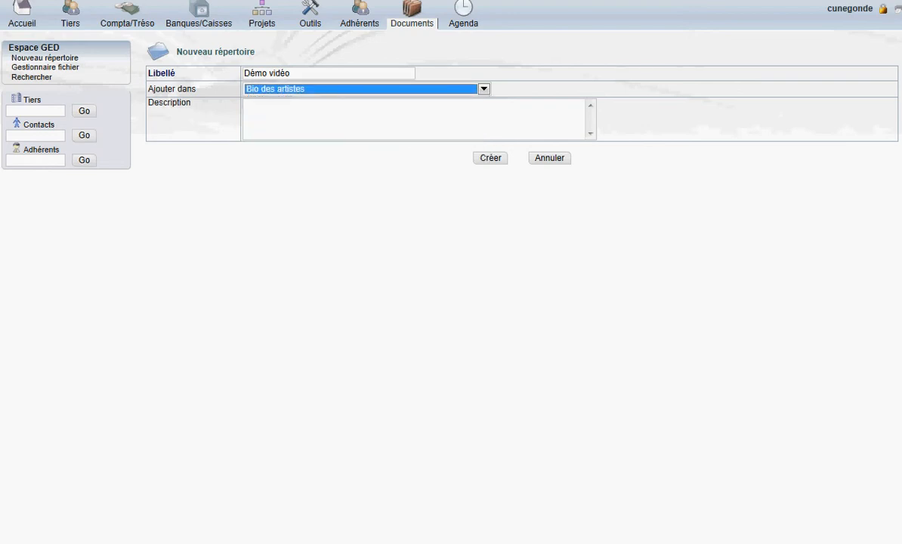
{"action": "left_click", "coordinate": [275, 112]}
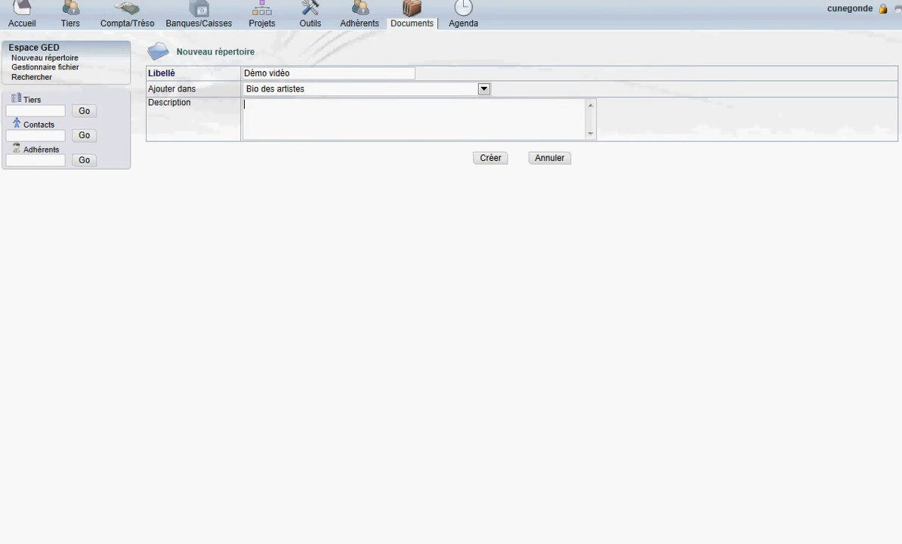
{"action": "type", "text": "aazteyjudtyj hgdkuxxcyy"}
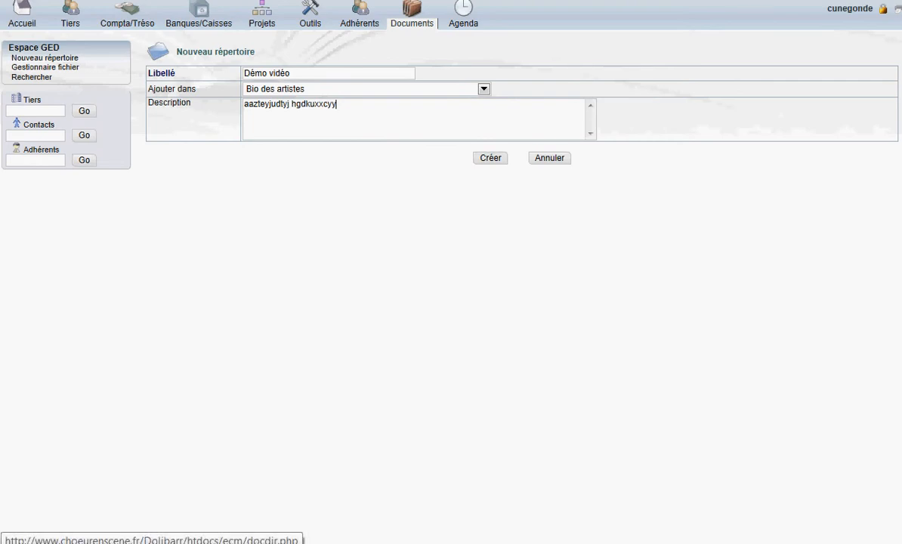
{"action": "key", "text": "Tab"}
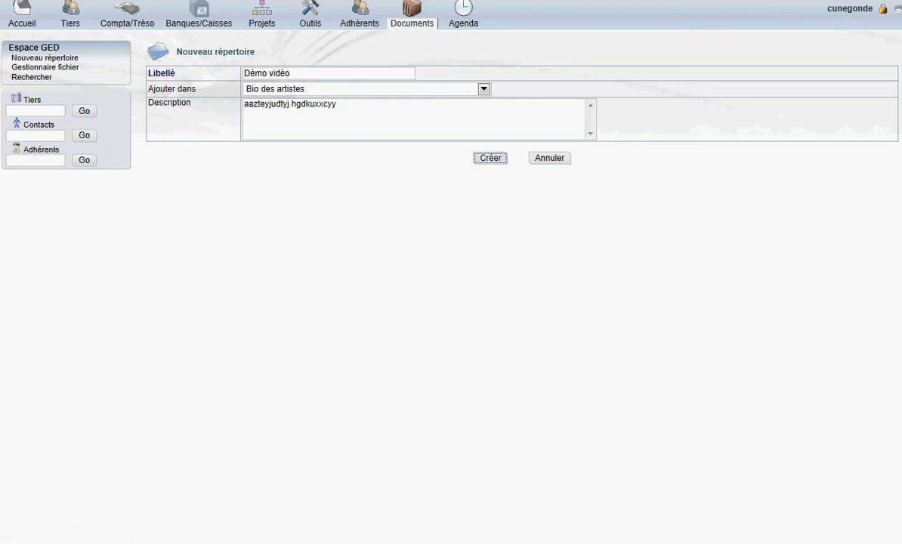
{"action": "key", "text": "Return"}
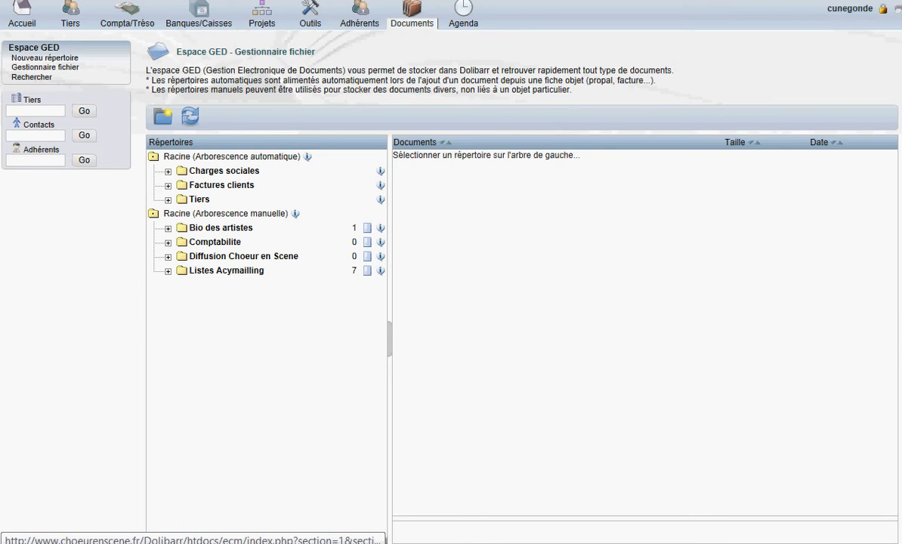
Open the Demo video directory under Bio des artistes and start choosing a file to upload there.
{"action": "left_click", "coordinate": [168, 228]}
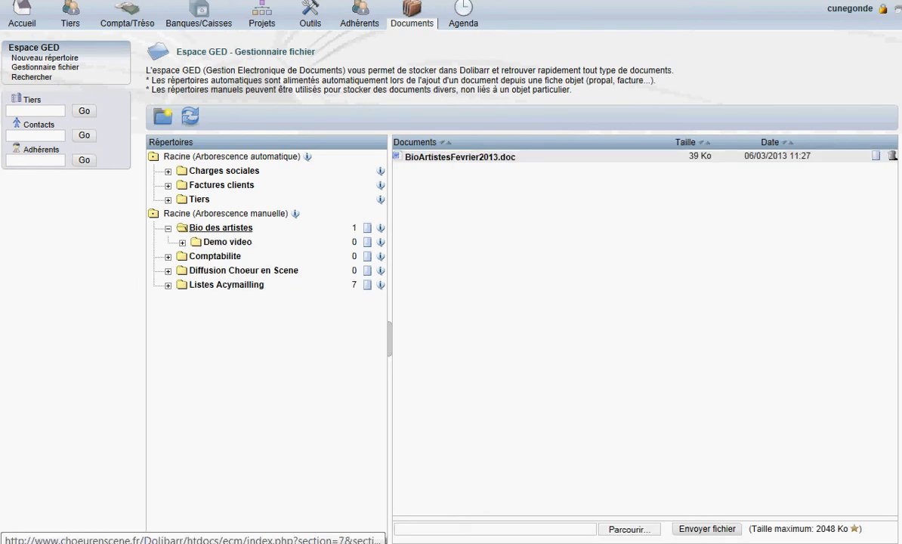
{"action": "left_click", "coordinate": [182, 243]}
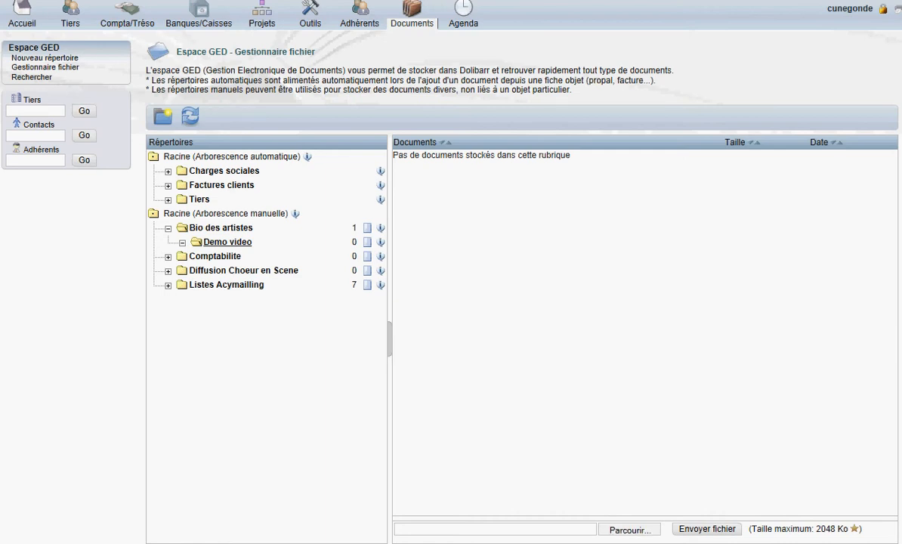
{"action": "left_click", "coordinate": [629, 529]}
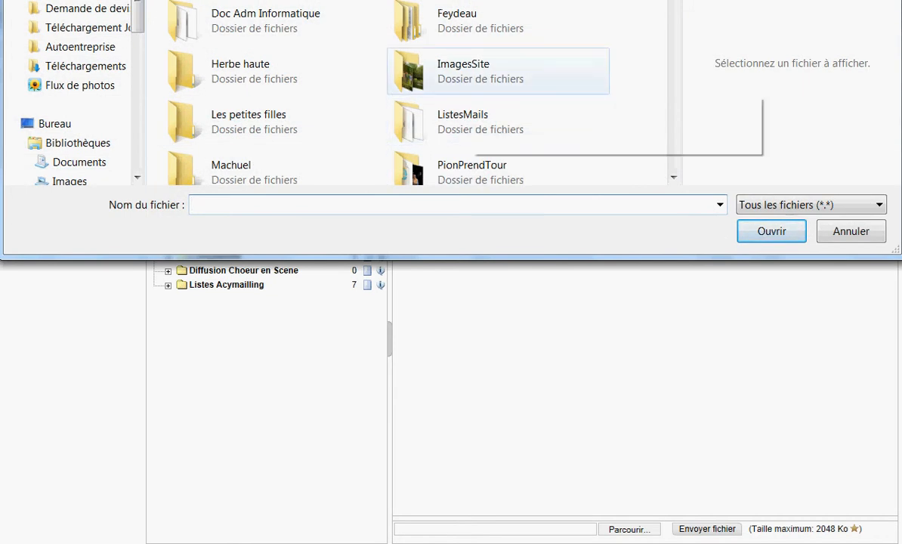
{"action": "double_click", "coordinate": [472, 29]}
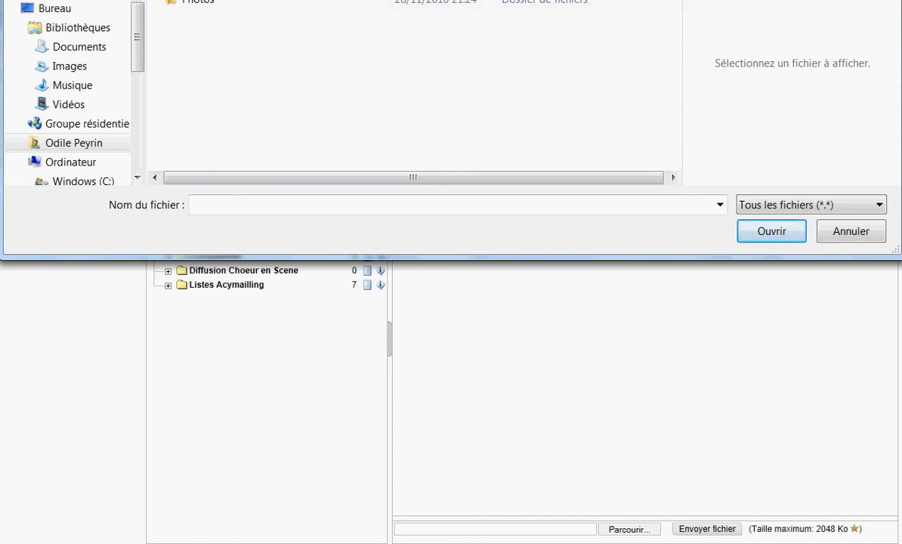
{"action": "left_click_drag", "start_coordinate": [451, 0], "coordinate": [451, 89]}
{"action": "double_click", "coordinate": [198, 88]}
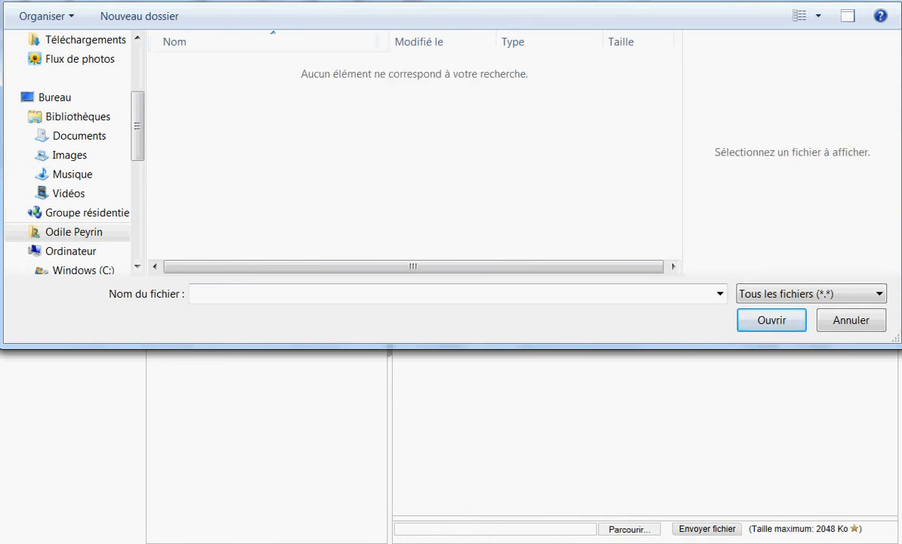
{"action": "left_click_drag", "start_coordinate": [363, 4], "coordinate": [361, 0]}
{"action": "key", "text": "alt+Left"}
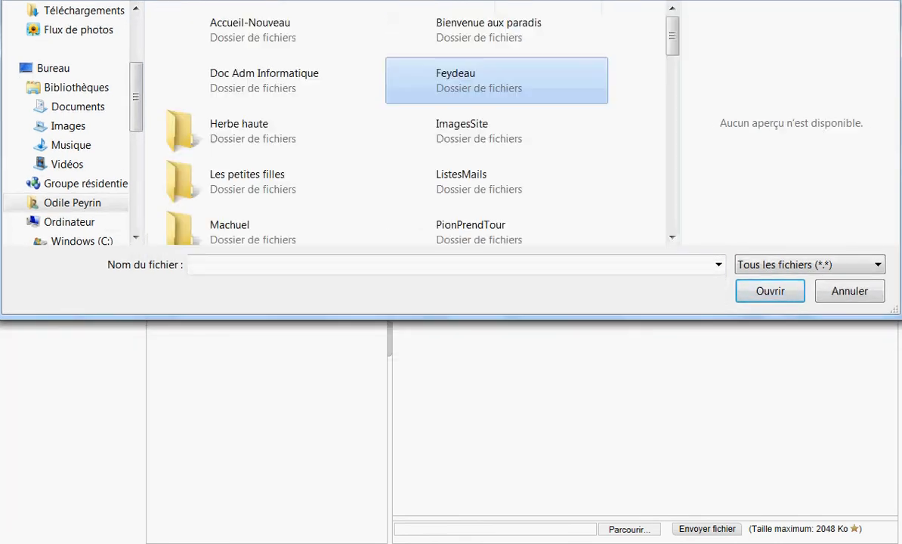
Choose the file CESQRCode2.png and upload it to the Demo video directory.
{"action": "scroll", "coordinate": [498, 127], "scroll_direction": "down", "scroll_amount": 5}
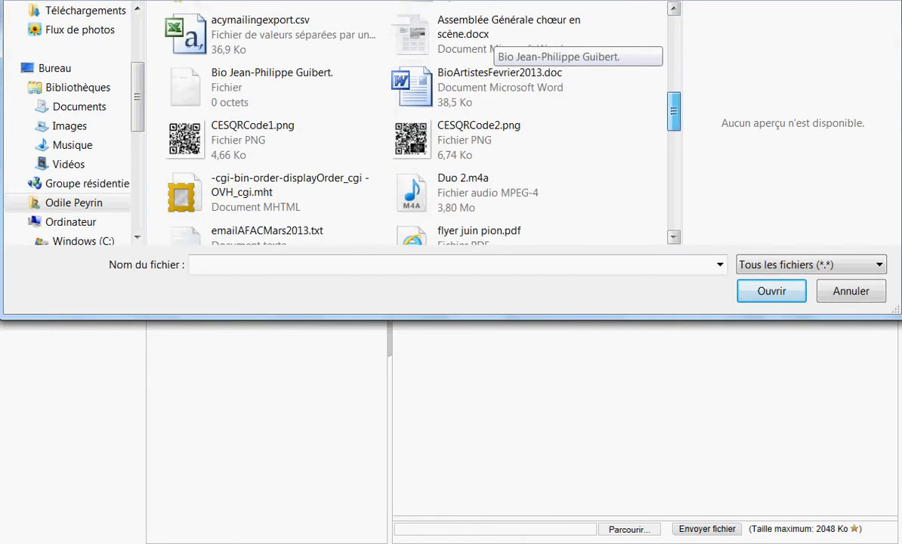
{"action": "left_click", "coordinate": [491, 127]}
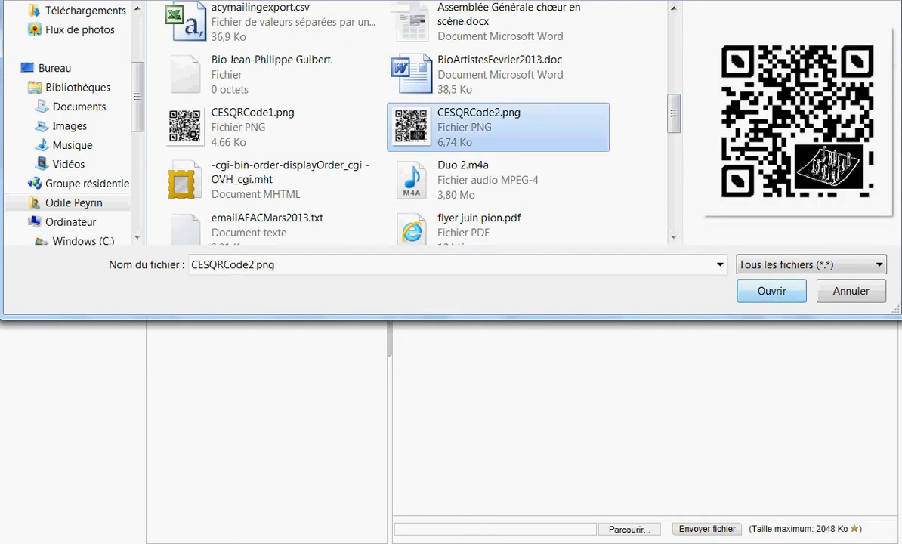
{"action": "key", "text": "Return"}
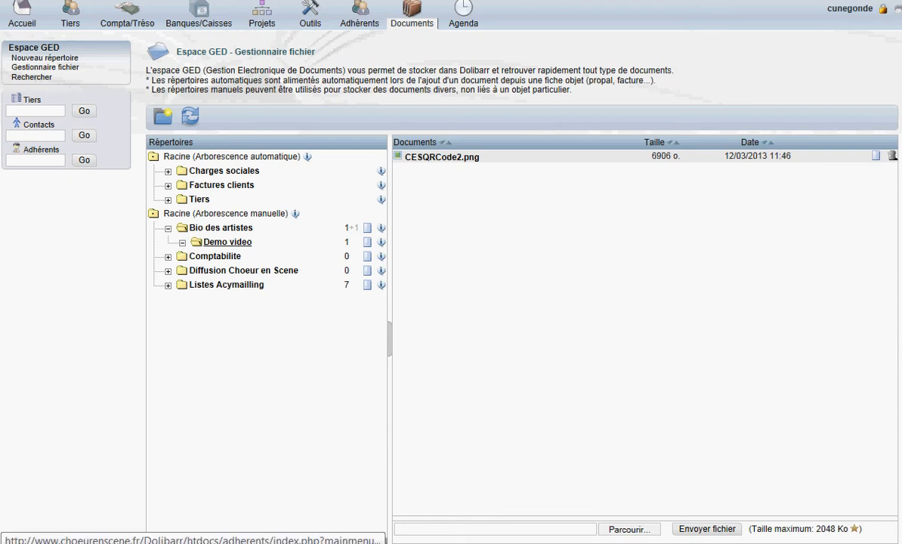
Open a new member form in the members area and set the member's nature to Physique.
{"action": "left_click", "coordinate": [359, 15]}
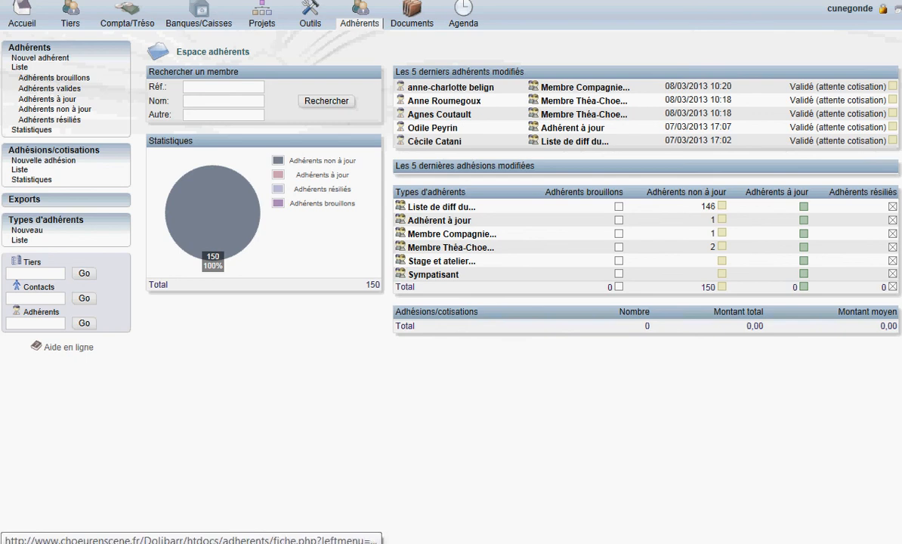
{"action": "left_click", "coordinate": [40, 57]}
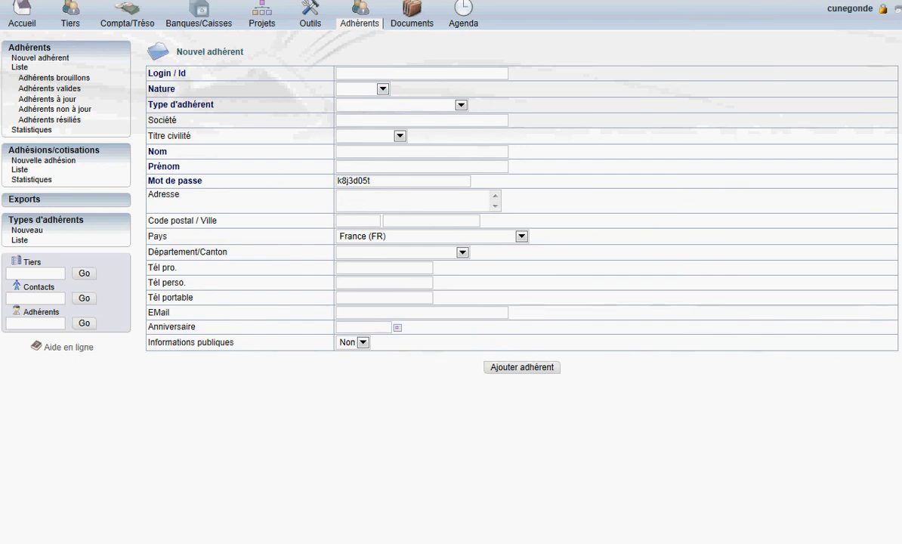
{"action": "left_click", "coordinate": [383, 89]}
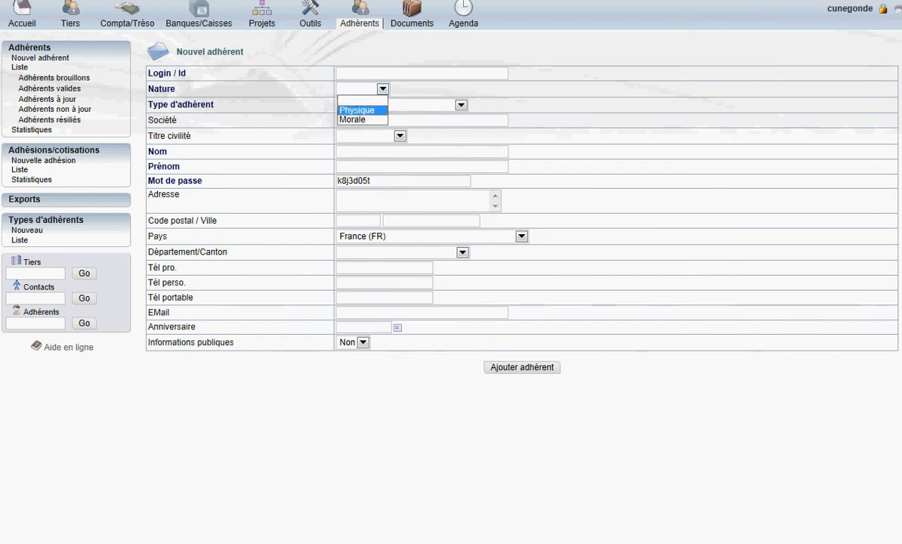
{"action": "left_click", "coordinate": [355, 111]}
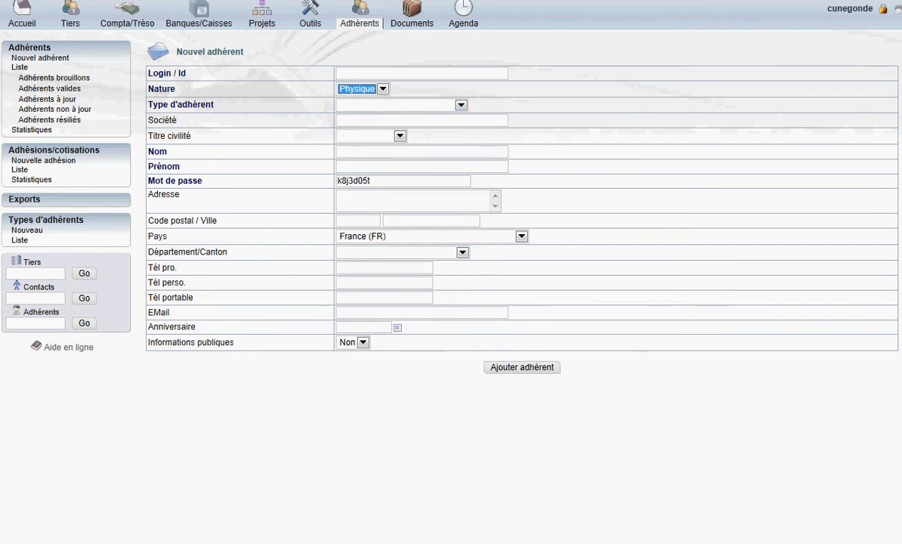
View the available member types without choosing one, and leave the unsaved member form for the home page.
{"action": "left_click", "coordinate": [461, 105]}
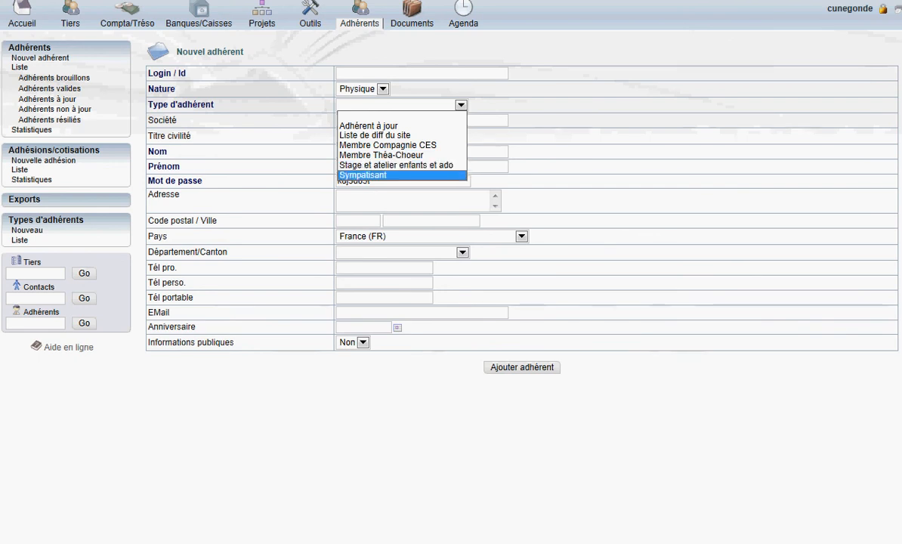
{"action": "key", "text": "Escape"}
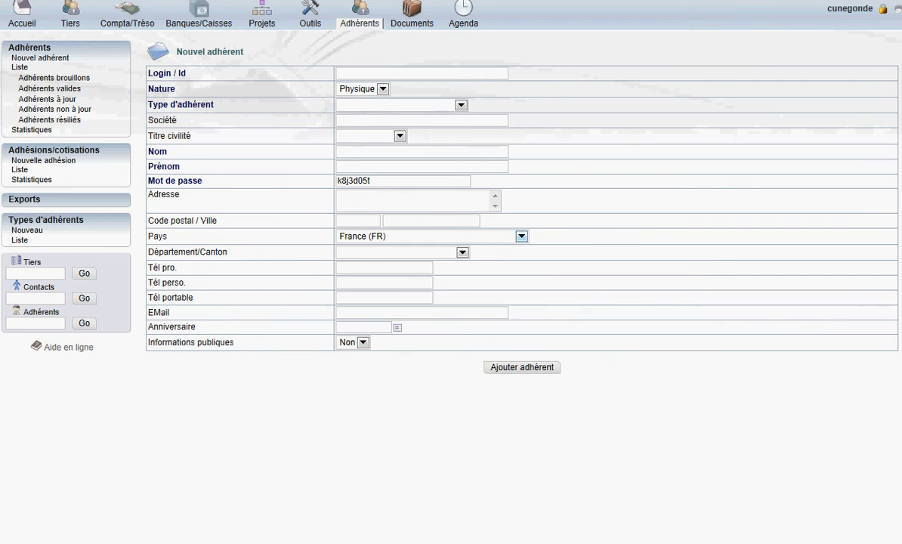
{"action": "left_click", "coordinate": [22, 14]}
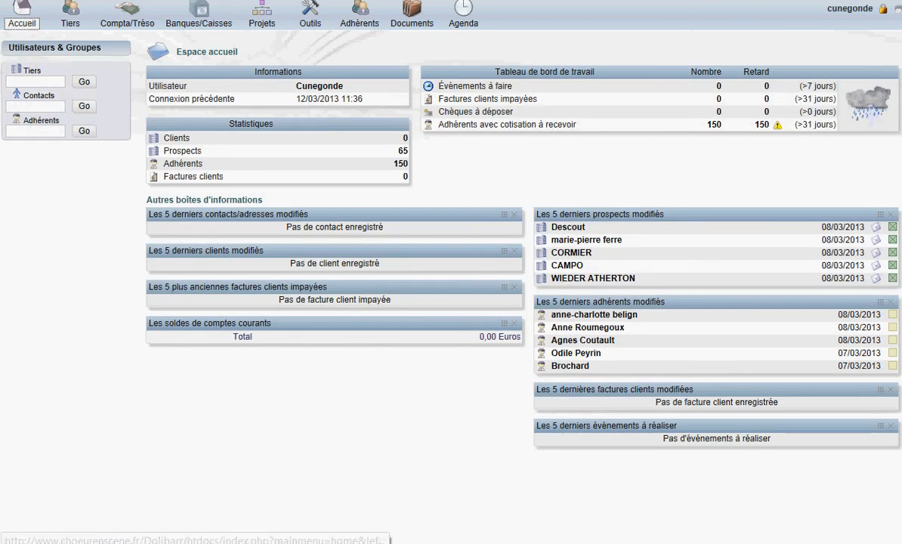